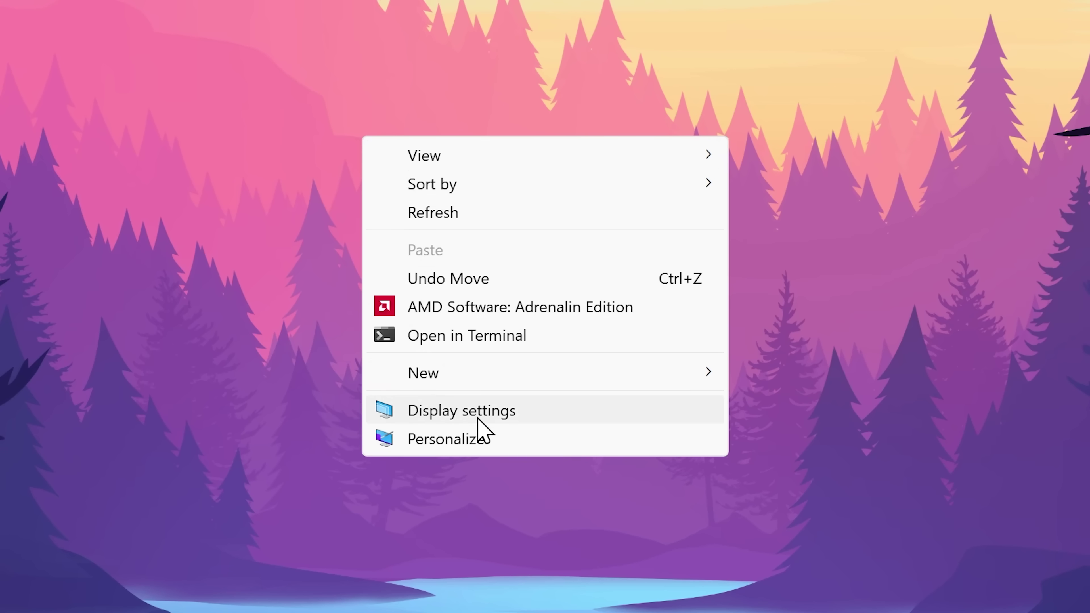
Step: Open Windows Display settings and change the Scale dropdown to 100%
left_click(479, 413)
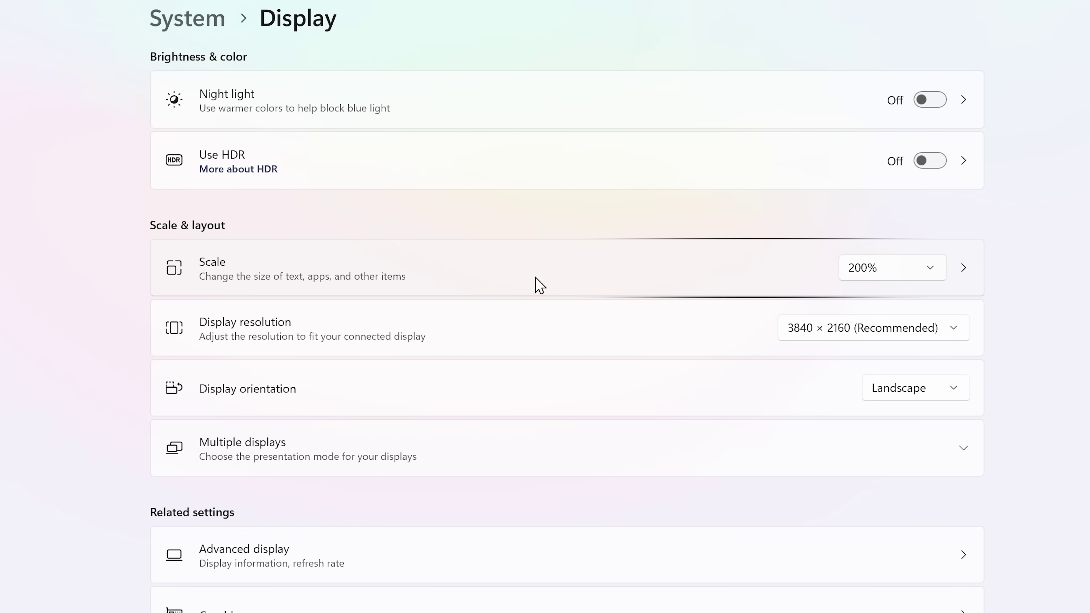
left_click(880, 279)
left_click(866, 144)
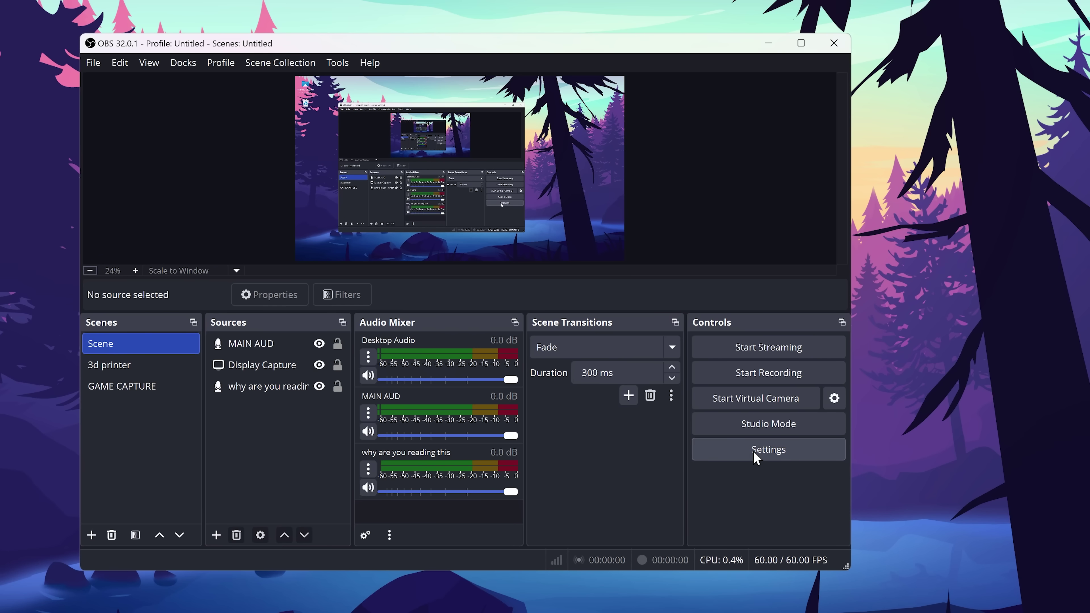
Step: Switch OBS Recording output mode to Advanced and check the format is Matroska Video (.mkv)
left_click(754, 451)
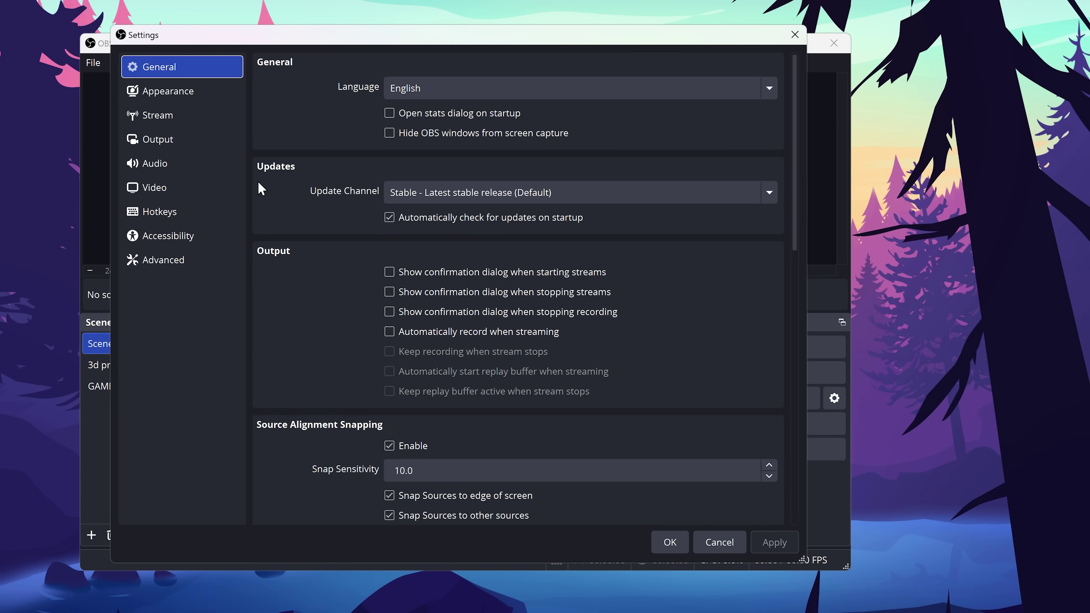
left_click(164, 139)
left_click(343, 95)
left_click(429, 66)
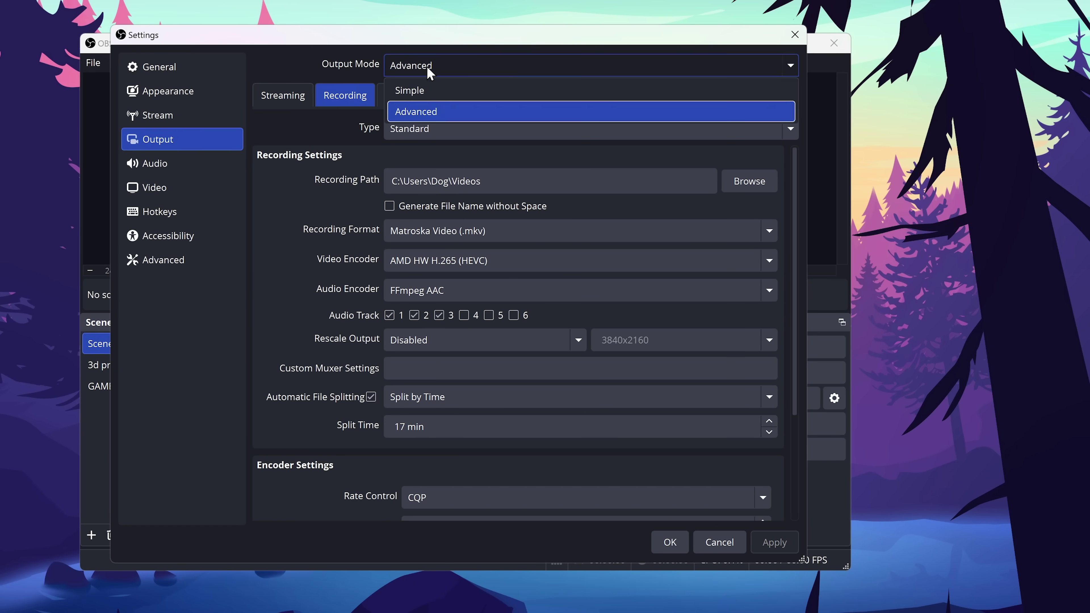
left_click(410, 112)
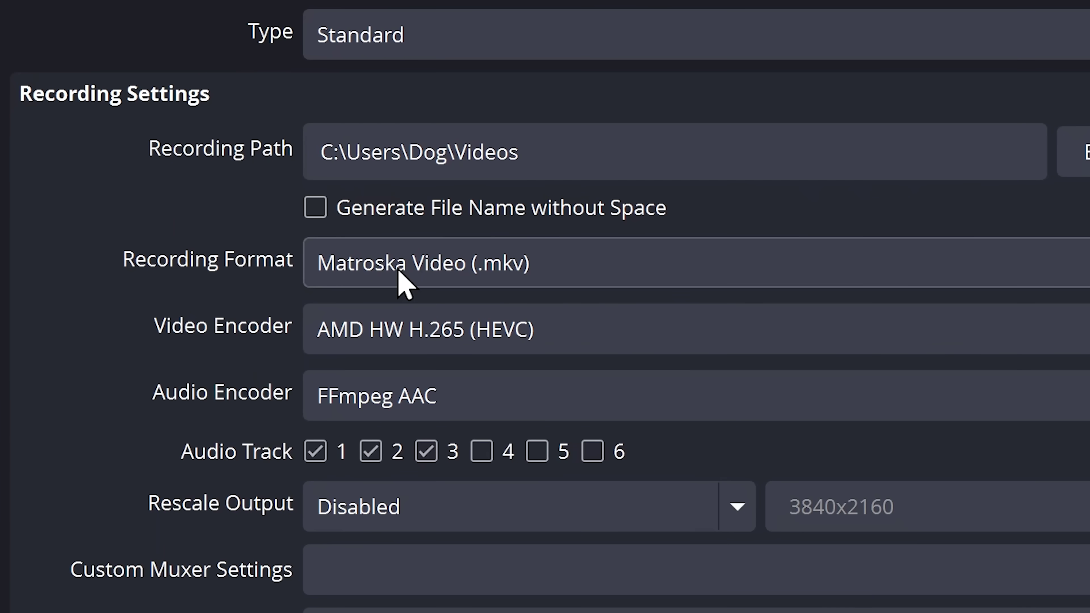
left_click(399, 272)
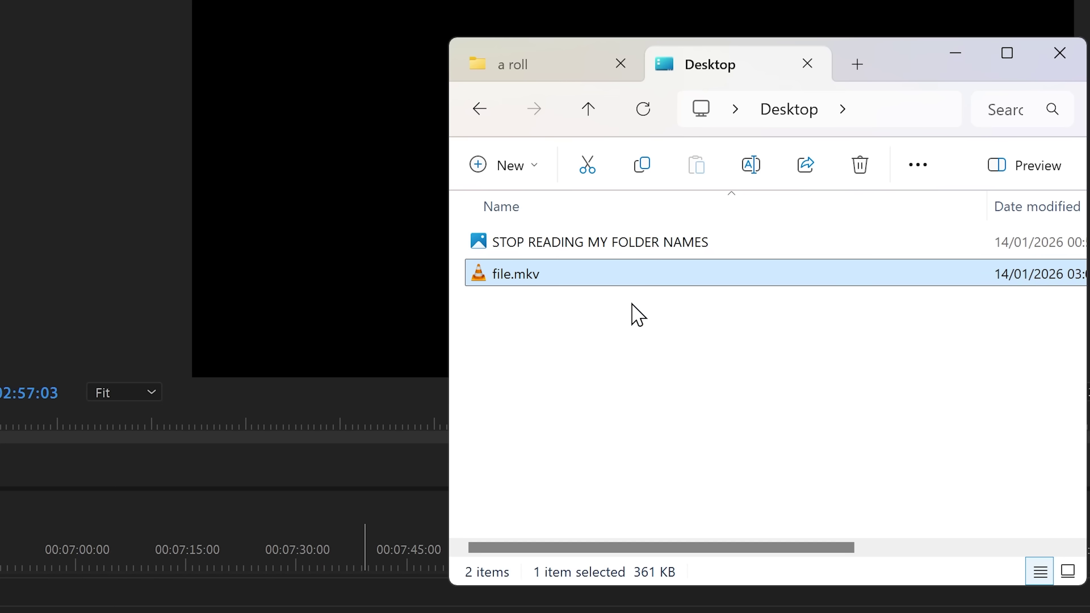
left_click_drag(630, 311, 462, 377)
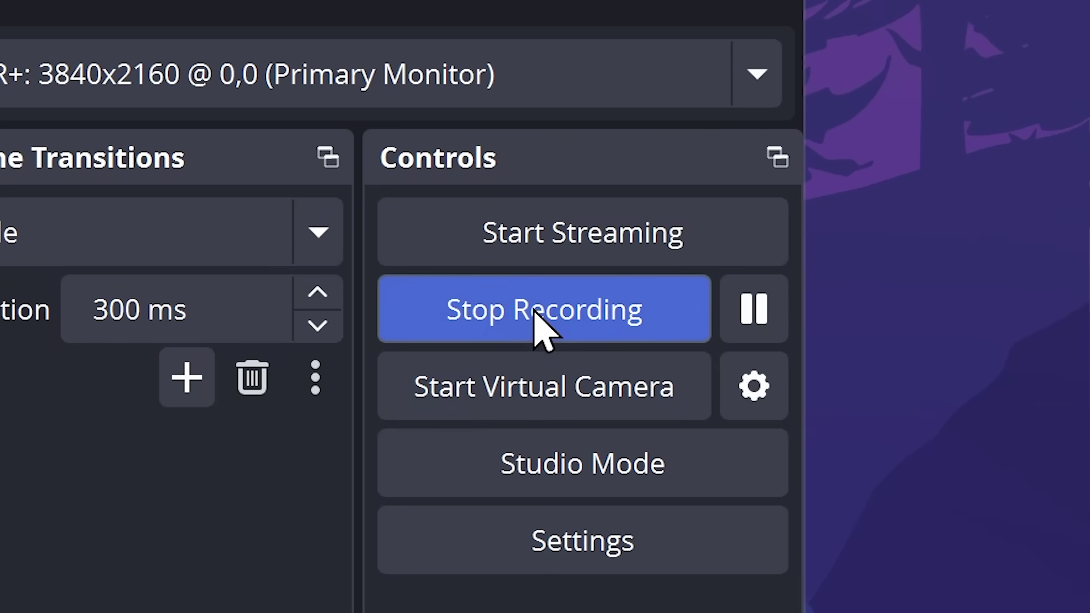
Step: Stop the recording and choose AMD HW H.265 (HEVC) as the video encoder in Output settings
left_click(534, 313)
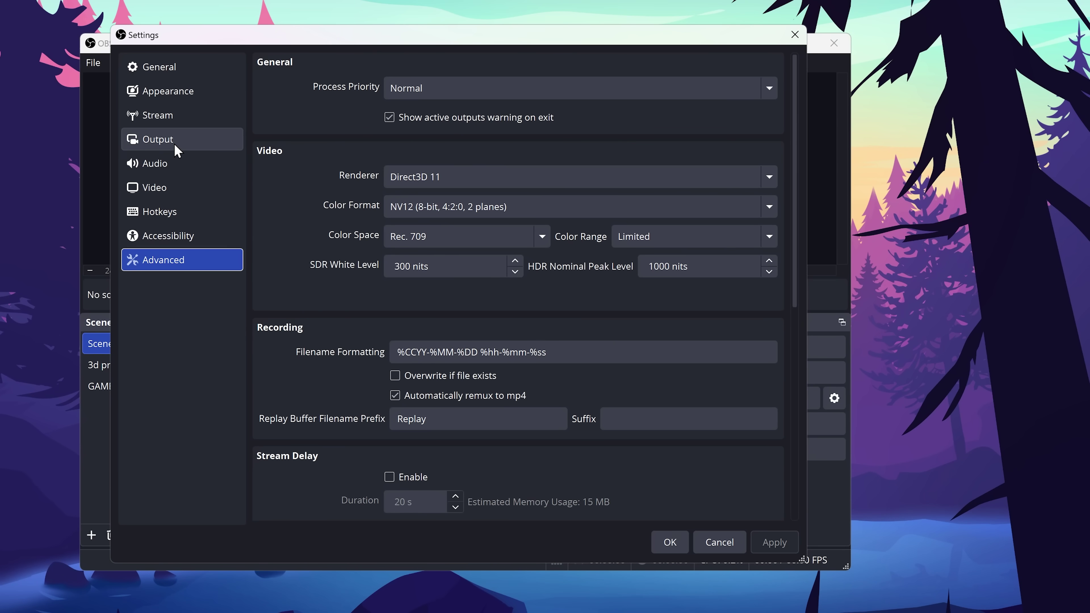
left_click(189, 144)
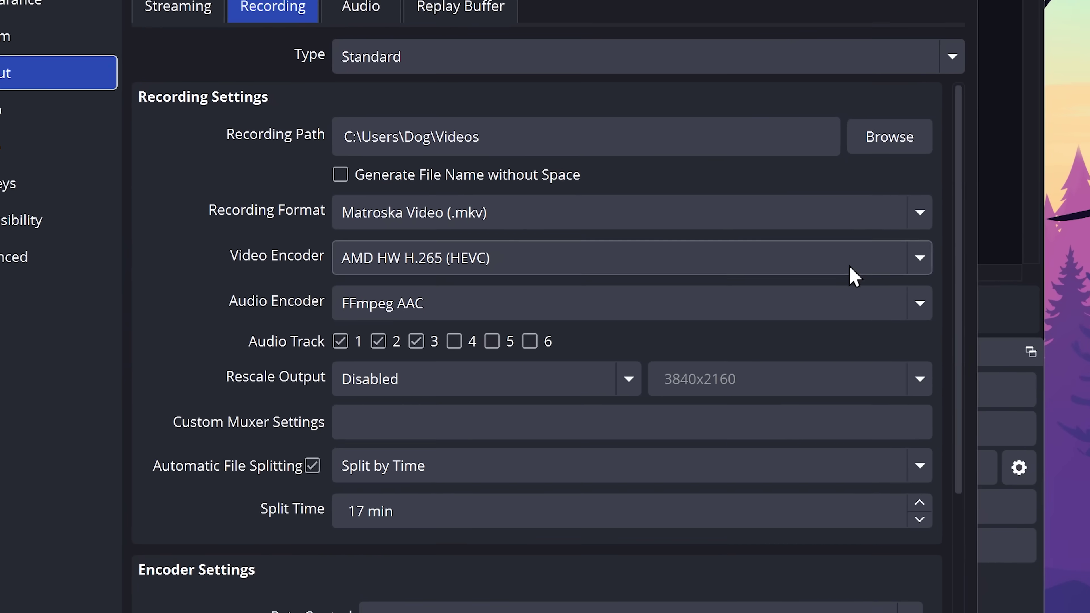
left_click(922, 257)
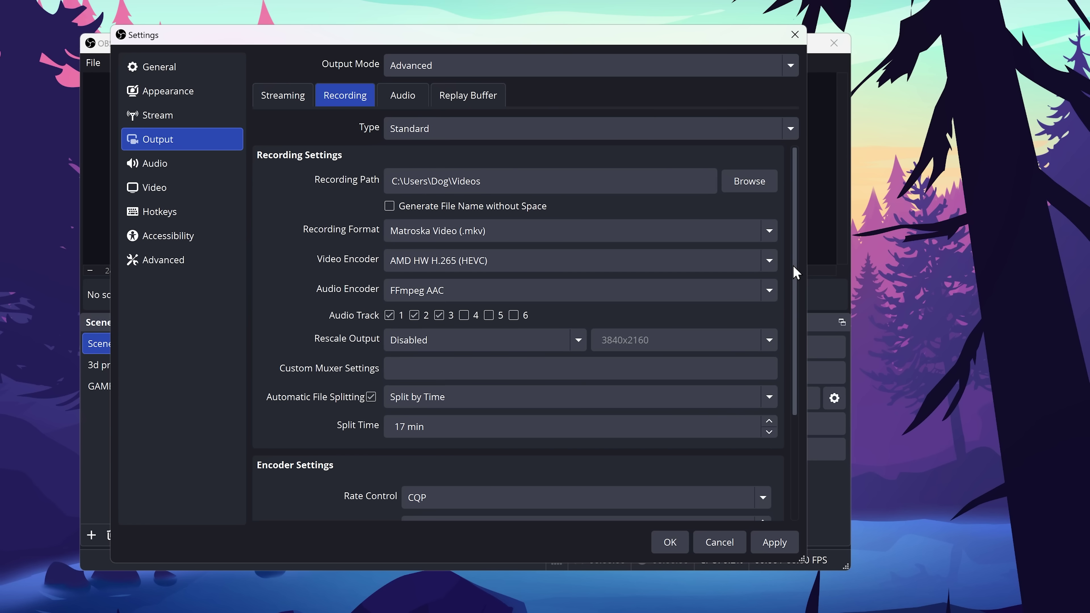
Step: Review the rate control choices, leaving rate control on CQP
left_click_drag(795, 273, 800, 398)
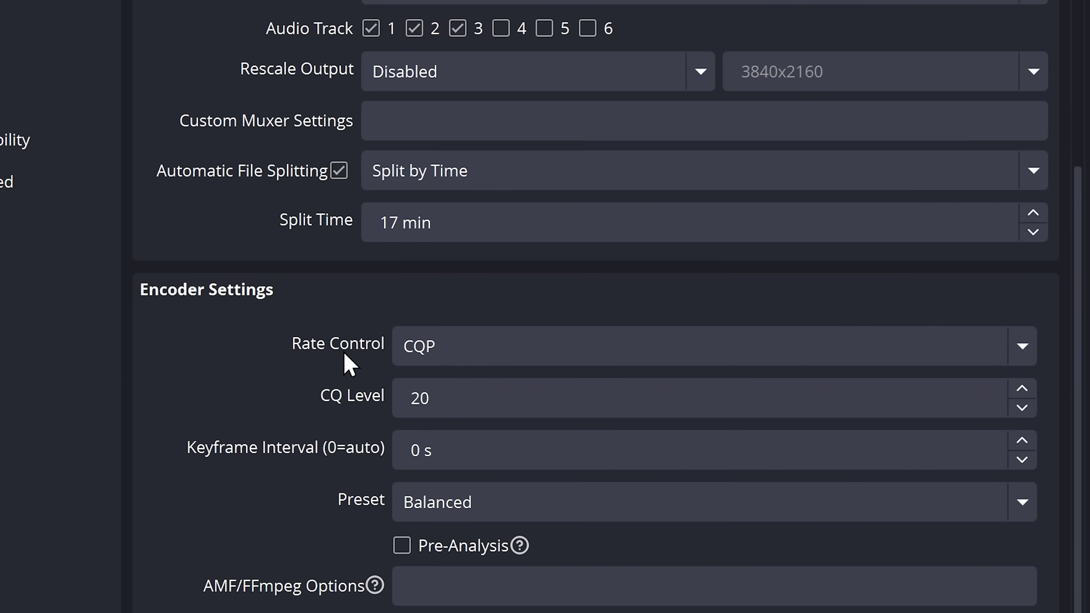
left_click(504, 348)
left_click(458, 430)
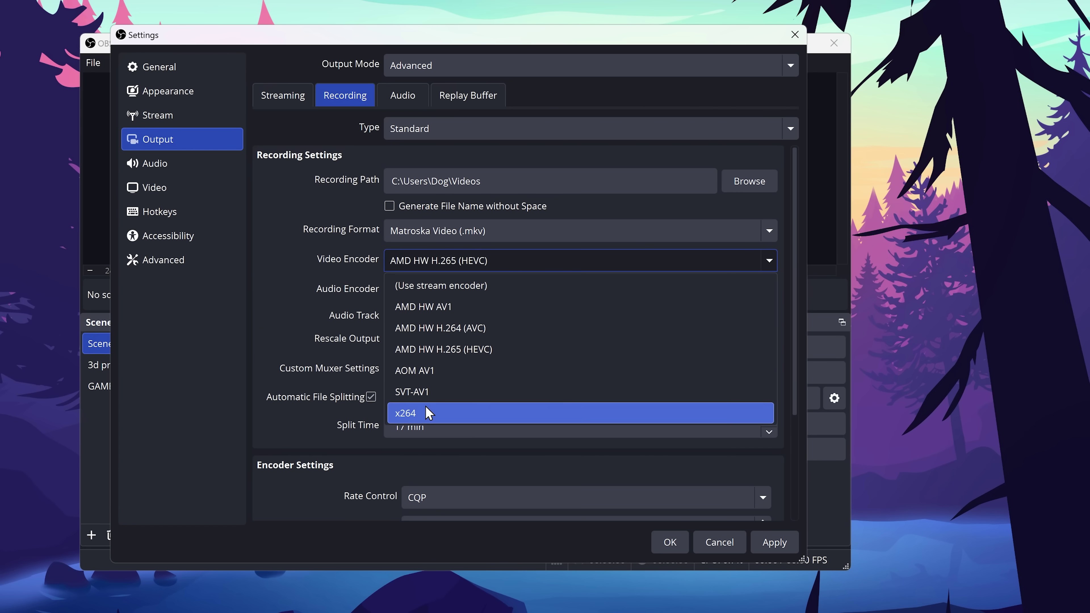
Step: Switch the video encoder to x264 with CRF rate control at value 20
left_click(426, 412)
scroll(791, 262, "down", 5)
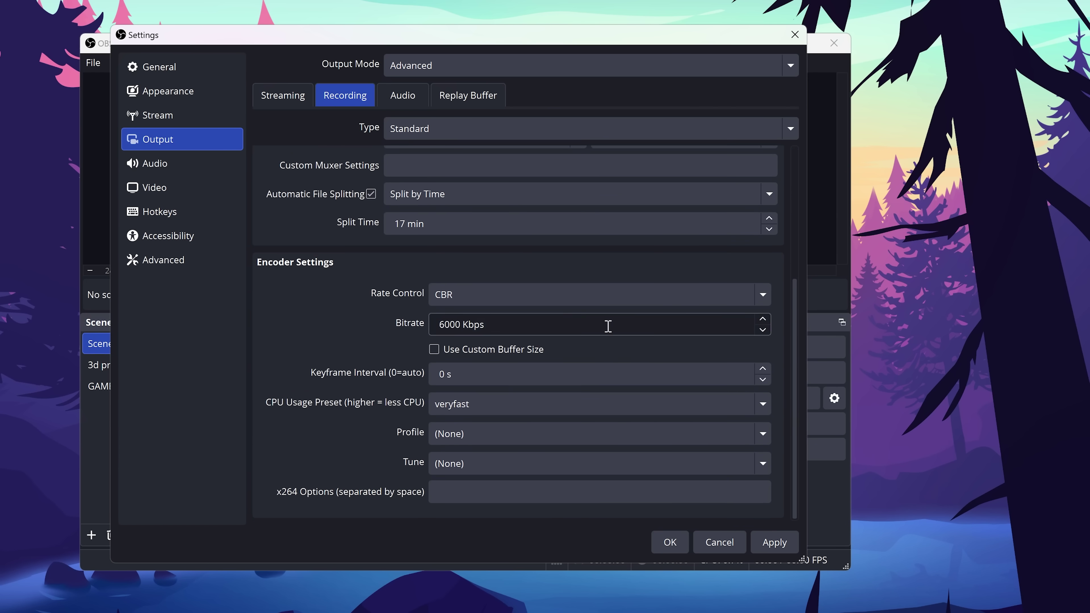
left_click(533, 304)
left_click(439, 414)
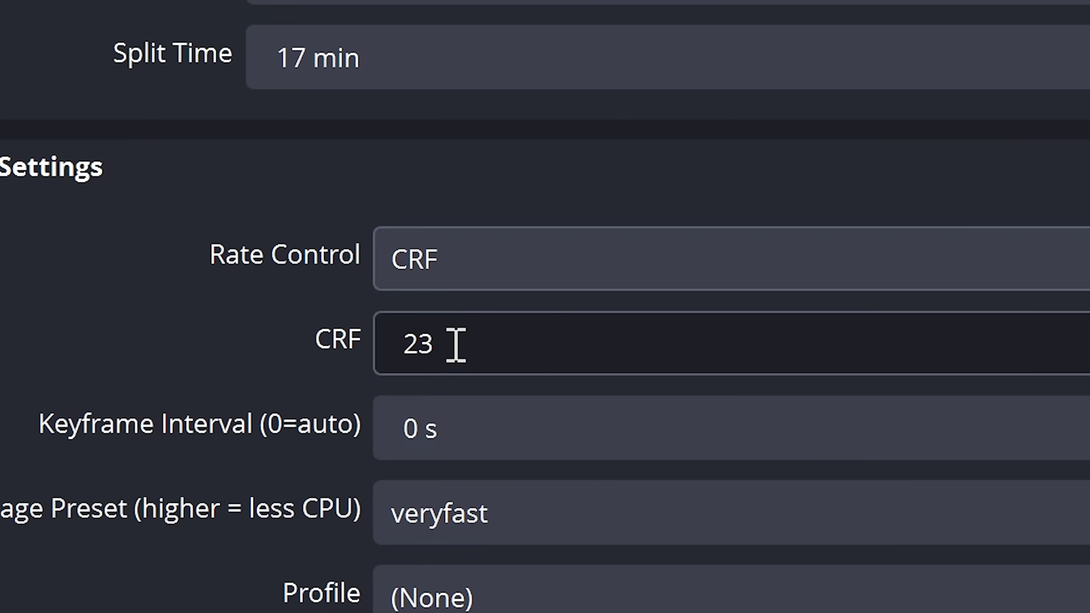
left_click(457, 349)
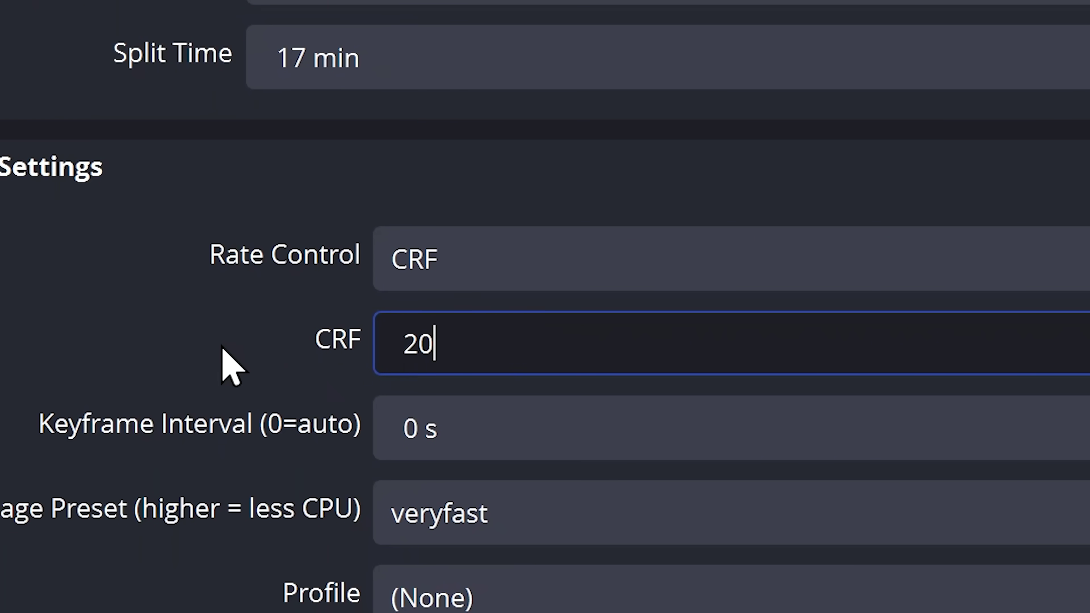
left_click(523, 414)
scroll(750, 181, "up", 5)
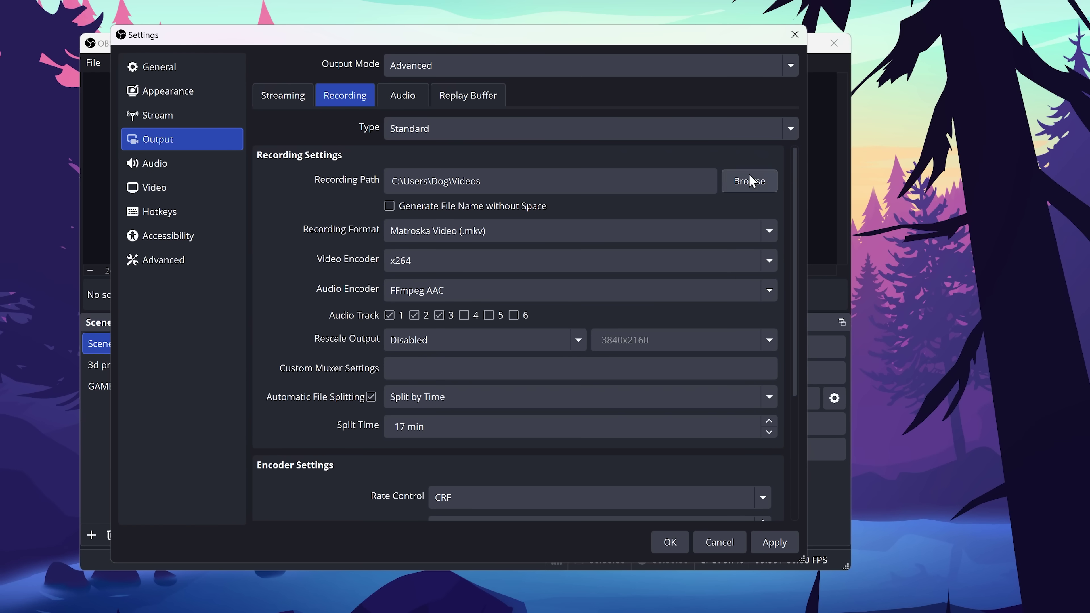
Step: Return the encoder to AMD HW H.265 (HEVC) using CQP rate control at CQ level 20
left_click(768, 260)
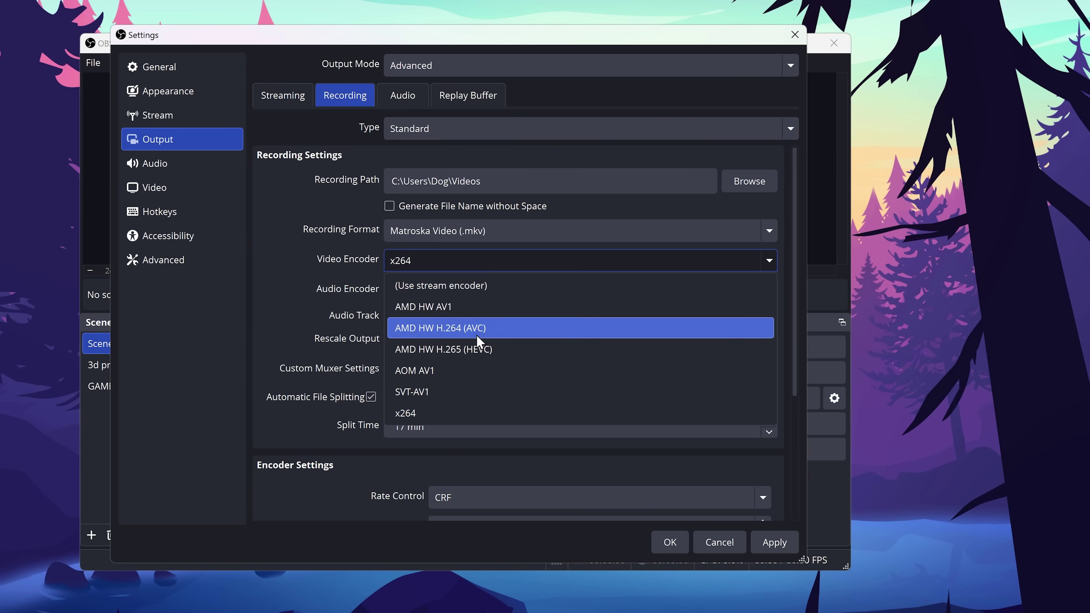
left_click(485, 348)
scroll(780, 432, "down", 3)
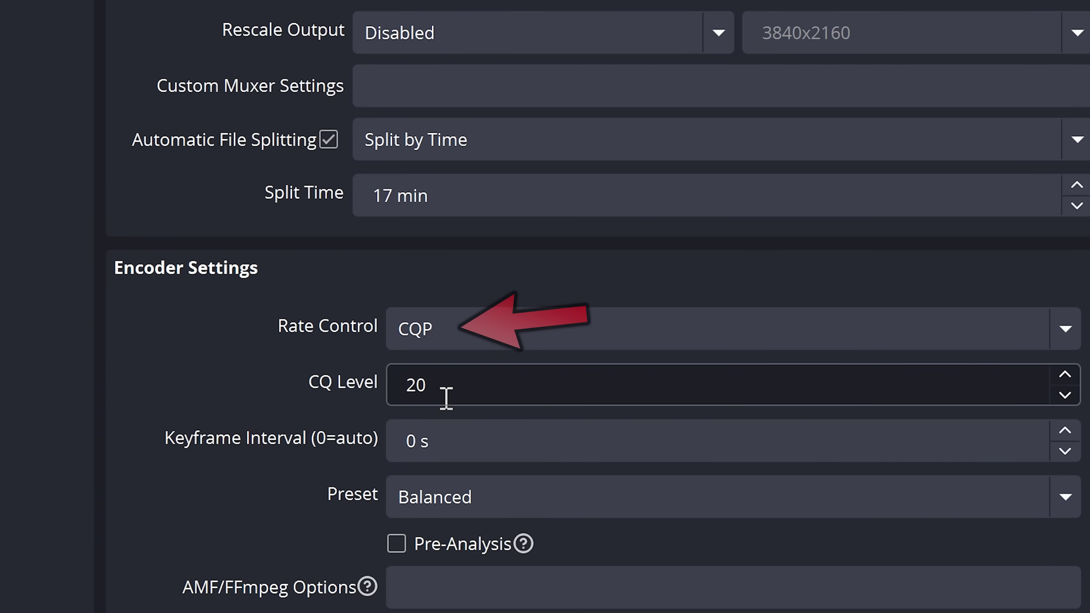
left_click(462, 386)
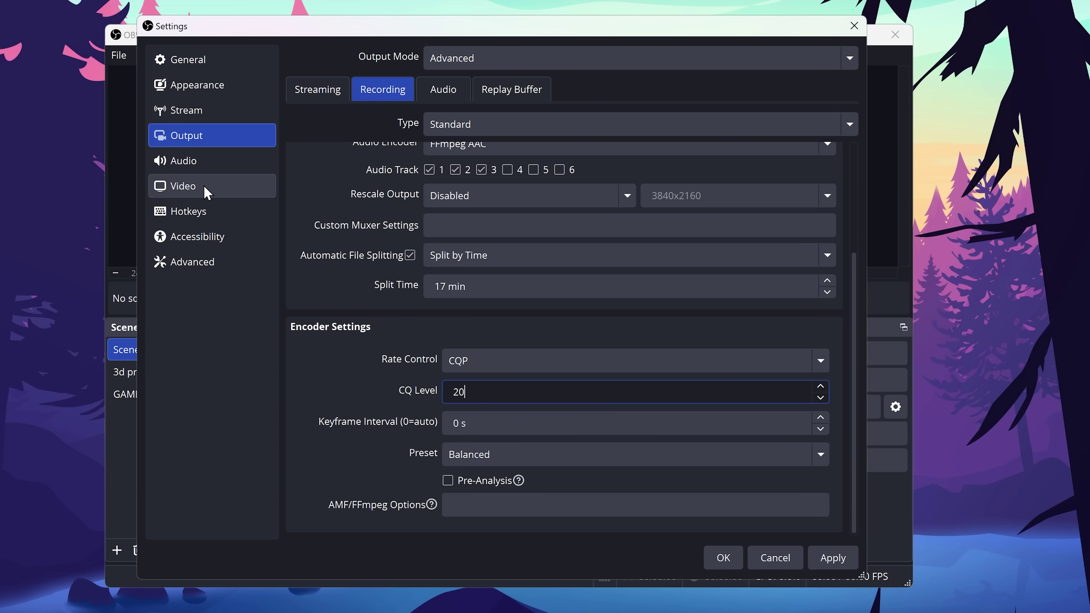
Step: Show the OBS Video settings page with the base and output resolutions
left_click(207, 193)
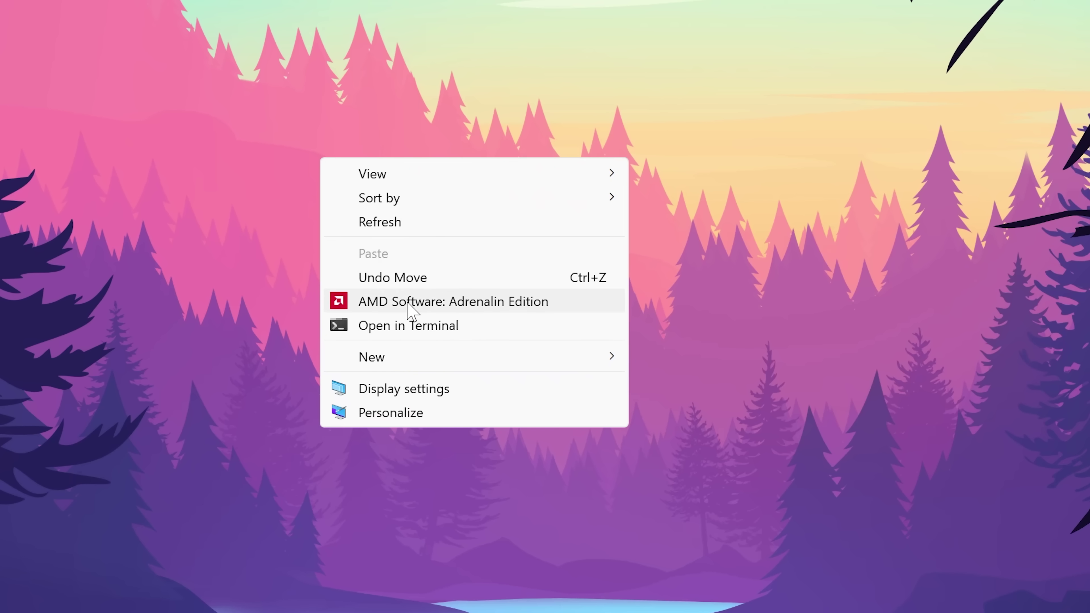
Step: Launch AMD Software: Adrenalin Edition and view its Display options, including Virtual Super Resolution
left_click(407, 302)
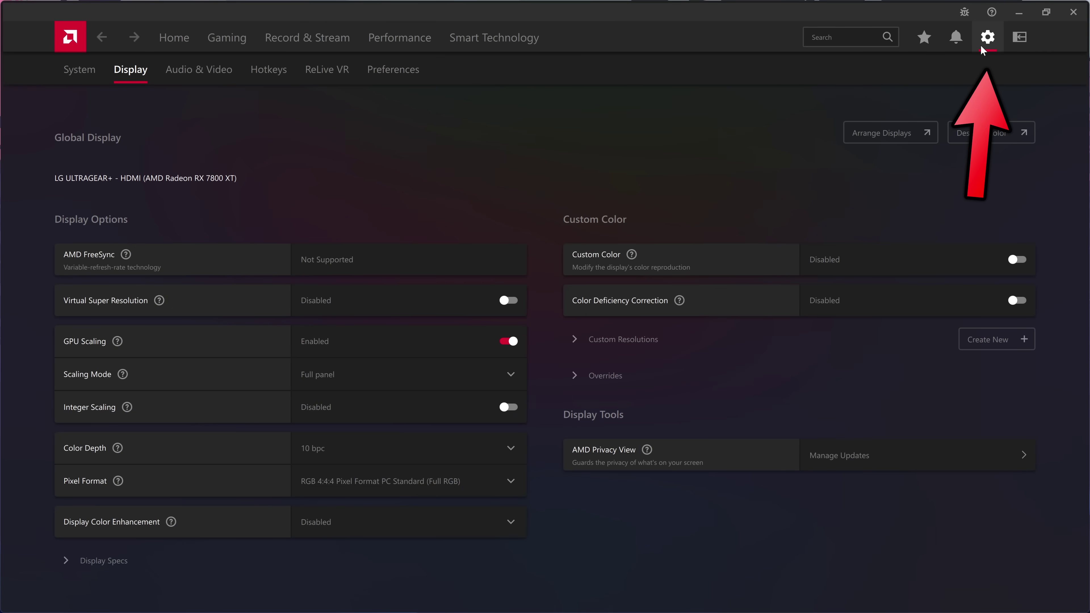
left_click(985, 41)
left_click(132, 73)
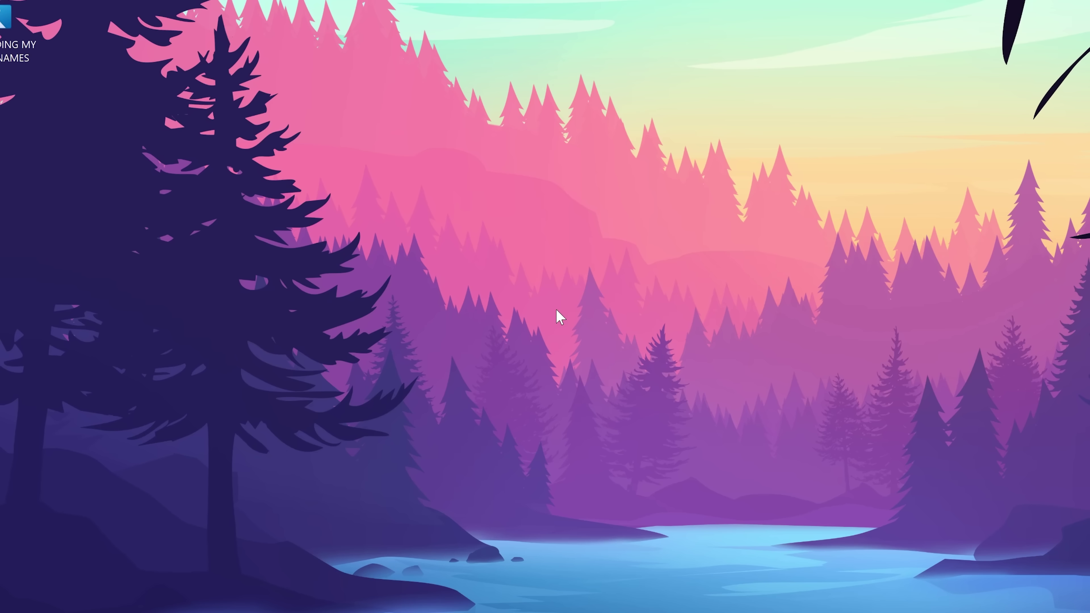
Step: Open Windows Display settings from the desktop menu and list the available display resolutions
right_click(558, 313)
left_click(558, 418)
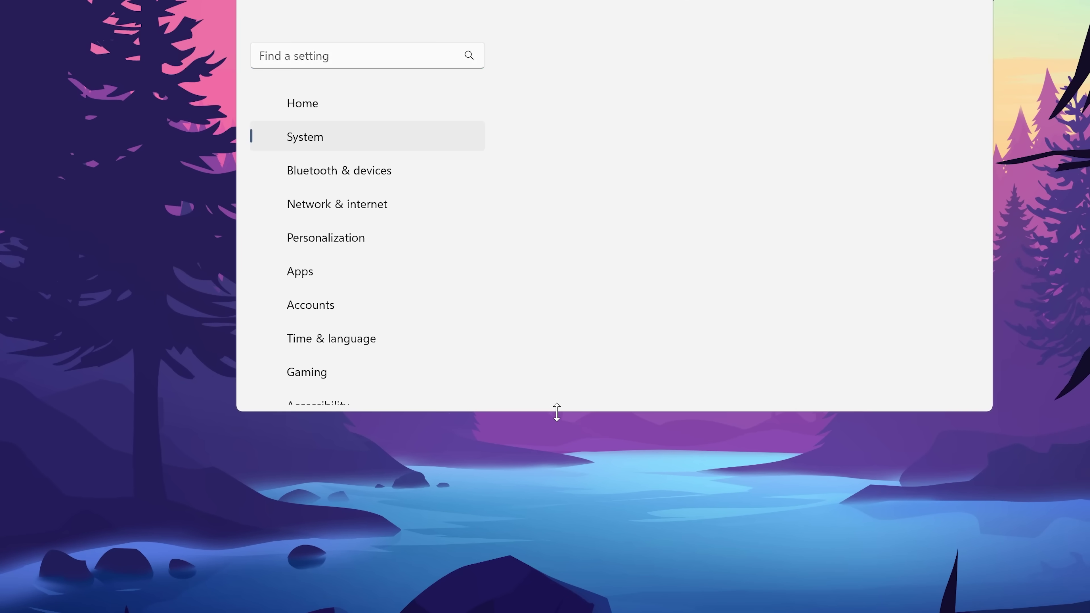
left_click(549, 450)
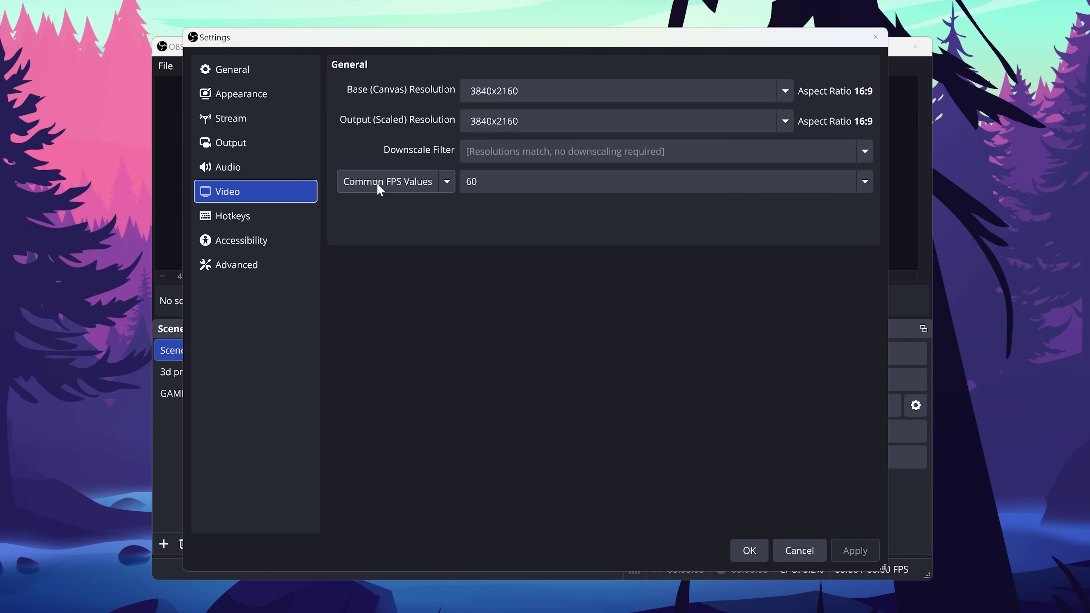
Step: Set the OBS base canvas resolution to 7680x4320 and bring up the output resolution list
left_click(786, 91)
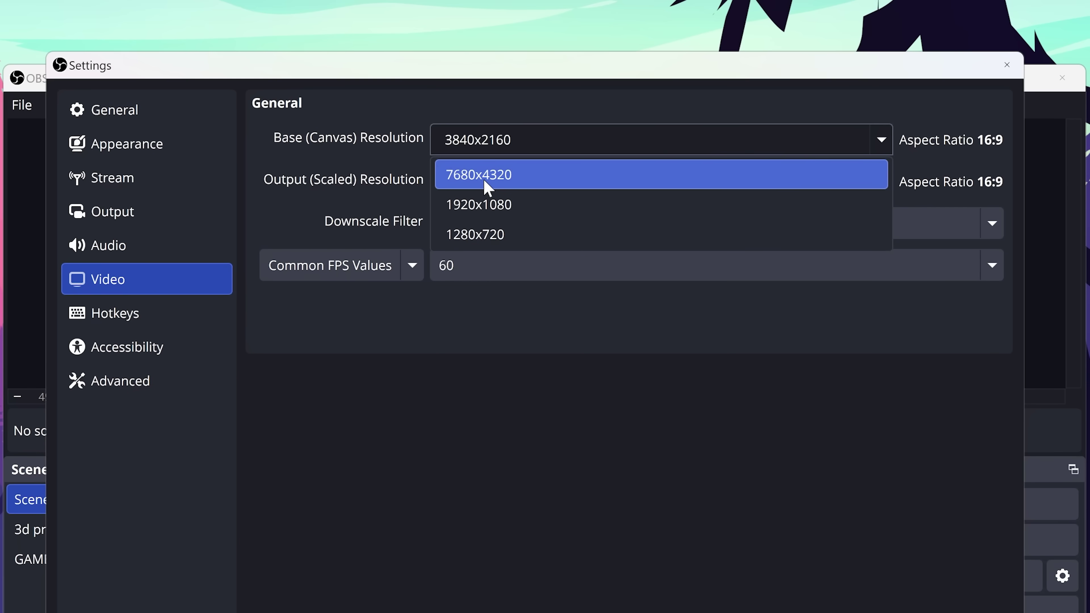
left_click(486, 188)
left_click(881, 182)
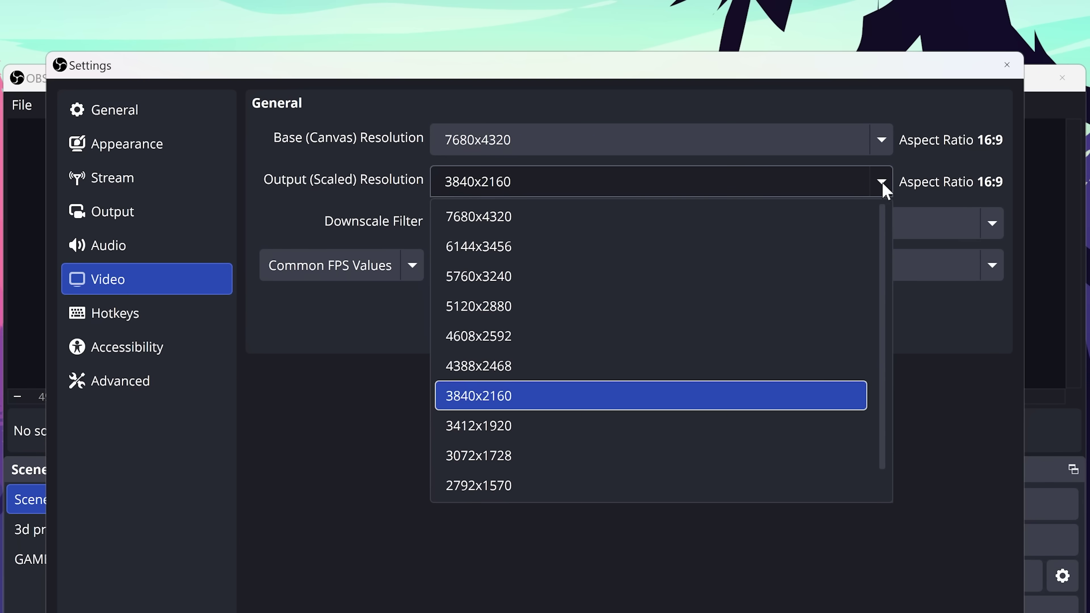